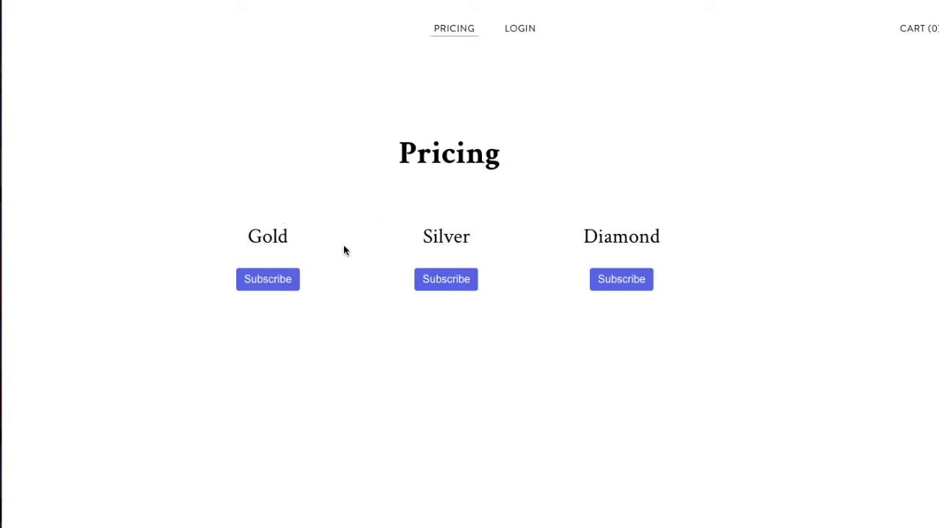
# Step: Start a Gold checkout, briefly visit the login page, and return to the AZ LLC pricing page
pyautogui.click(287, 288)
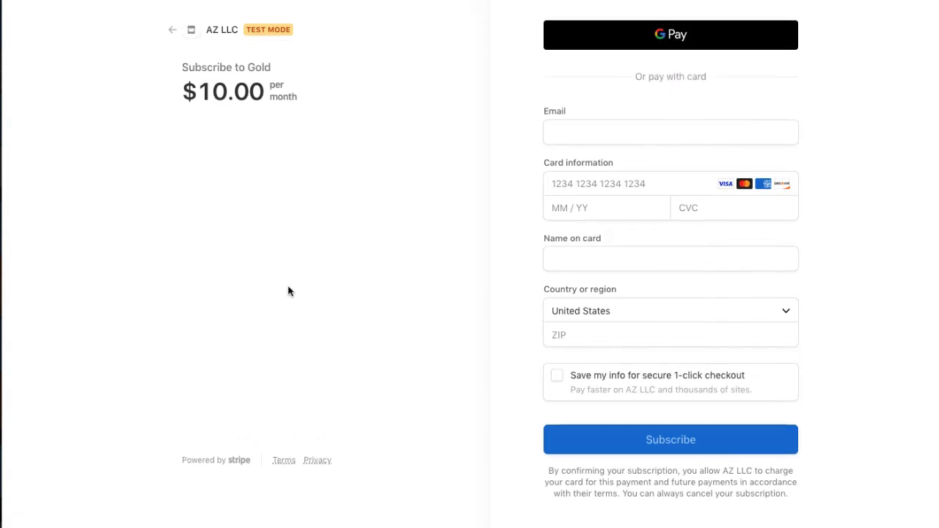
pyautogui.hotkey('alt', 'Left')
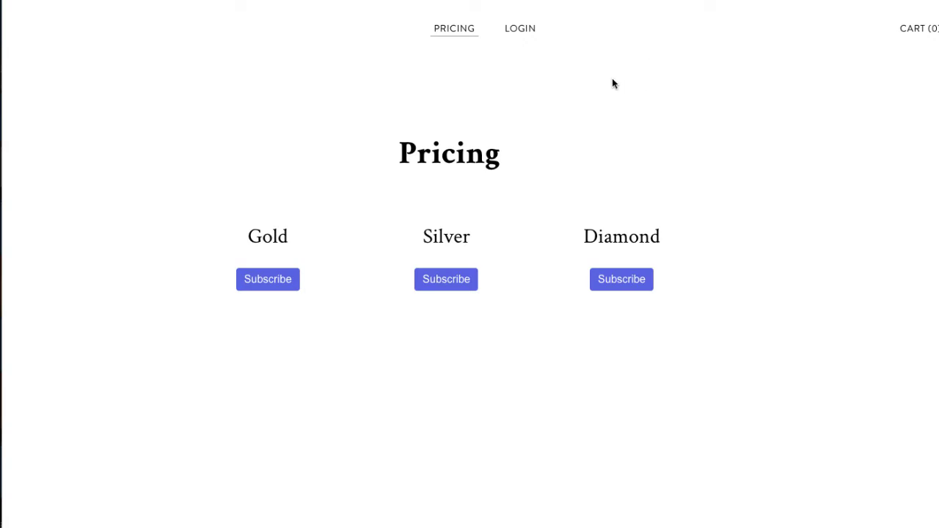
pyautogui.click(518, 33)
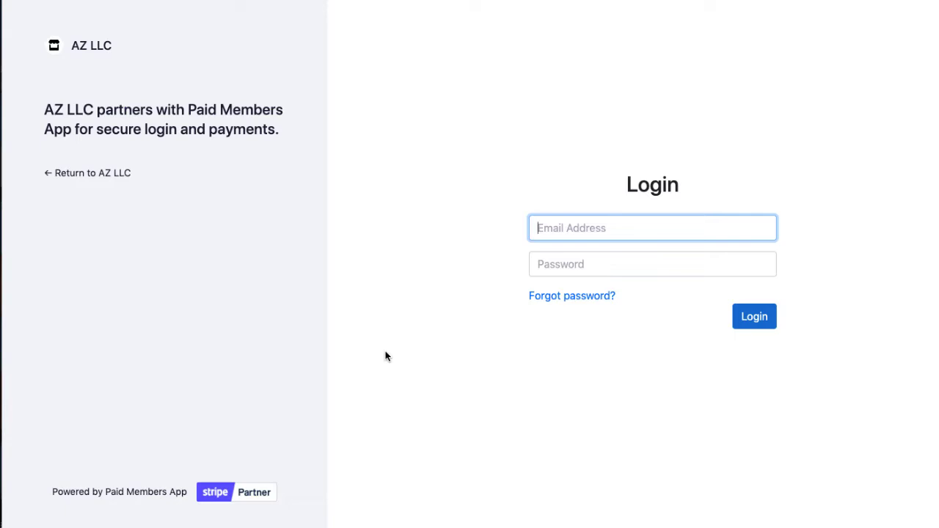
pyautogui.click(77, 174)
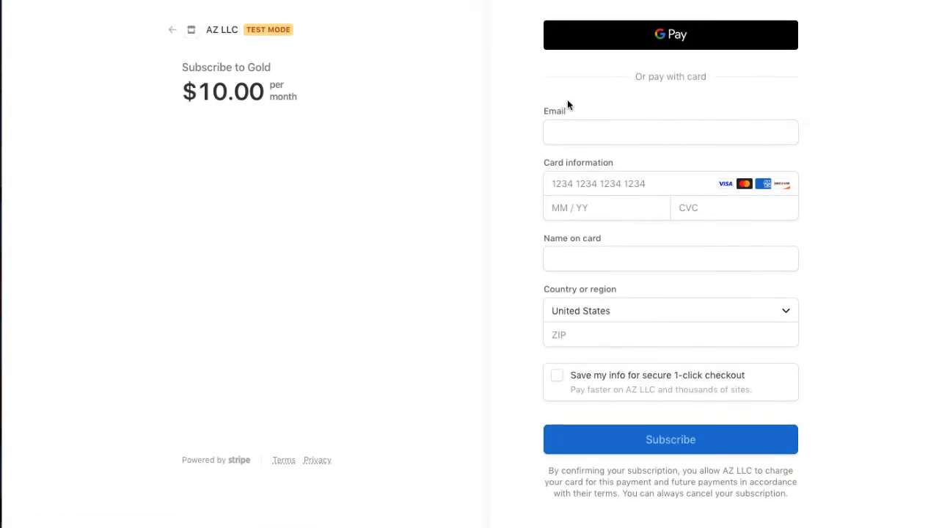
# Step: Enter the test subscriber's email address in the Checkout Email field
pyautogui.click(566, 137)
pyautogui.write('adam@tet')
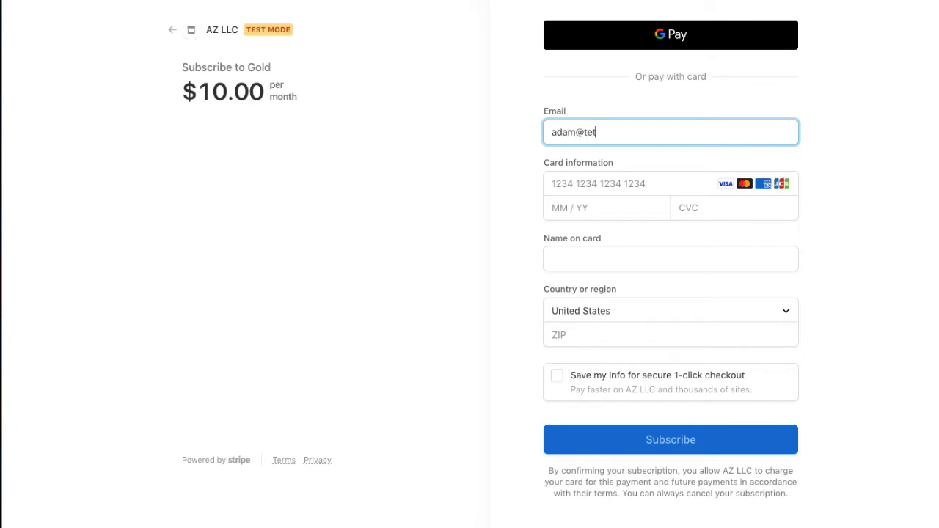
pyautogui.press('BackSpace')
pyautogui.write('st.com')
# Step: Fill in the test Visa card number, expiry date and security code
pyautogui.click(576, 191)
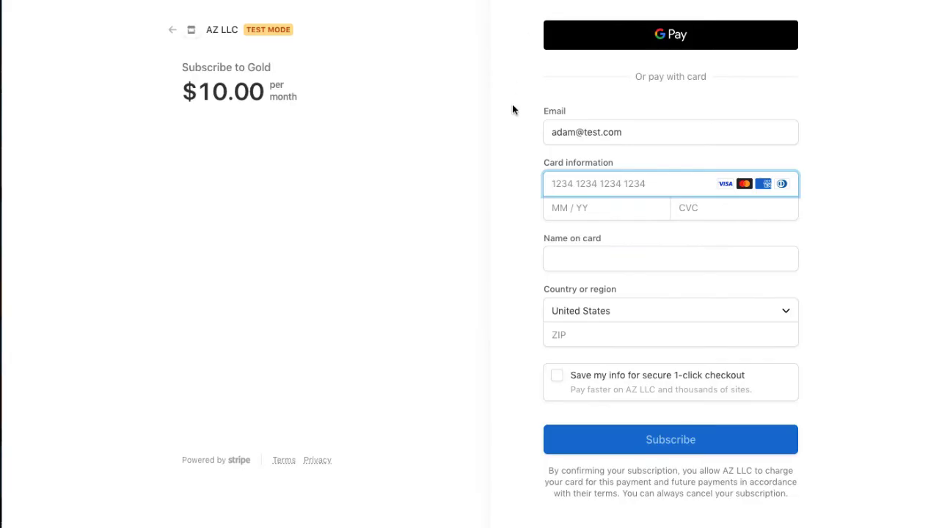
pyautogui.write('4242 ')
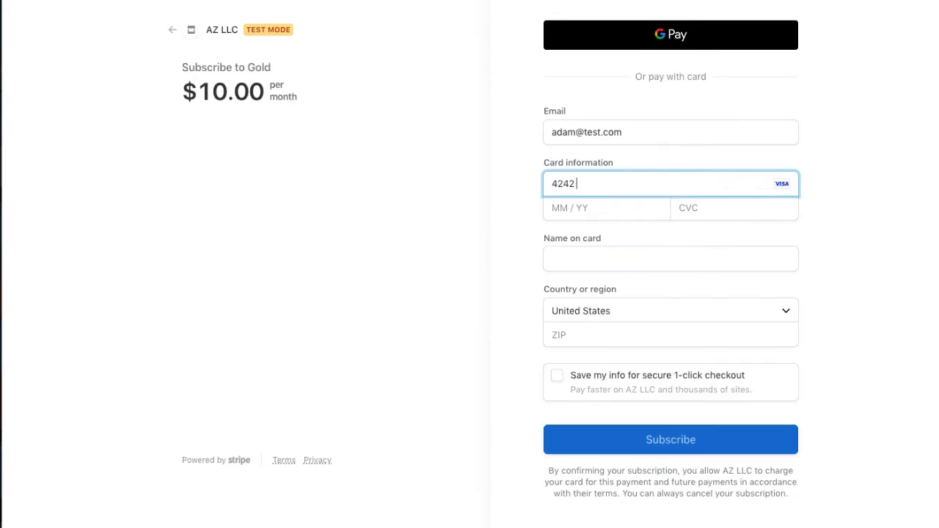
pyautogui.write('4242 4242 4242')
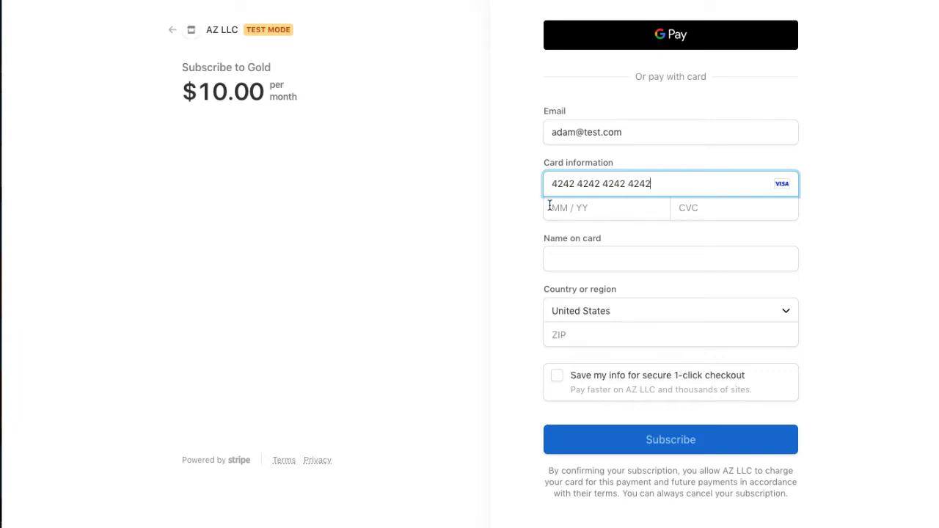
pyautogui.click(551, 208)
pyautogui.write('0444')
pyautogui.click(748, 211)
pyautogui.write('123')
pyautogui.click(506, 227)
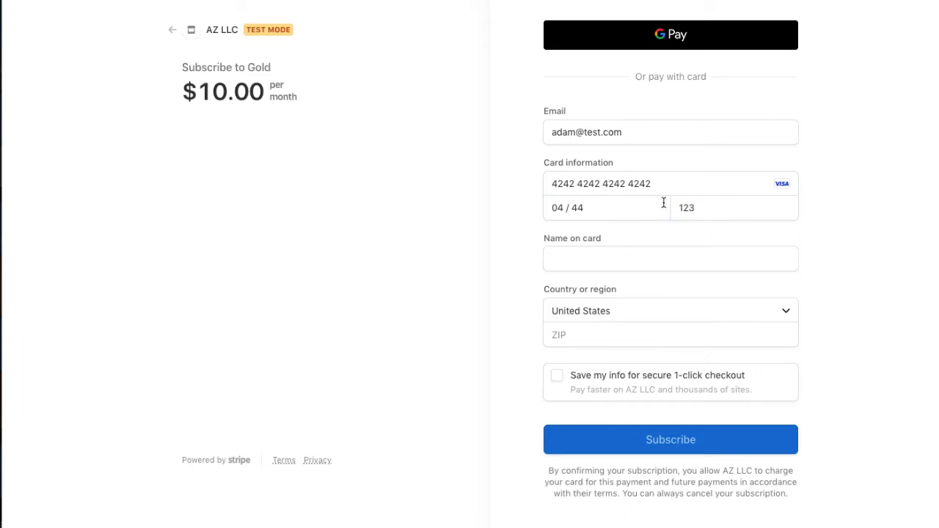
# Step: Add the cardholder's name and ZIP code, then submit the $10.00 Gold subscription
pyautogui.click(651, 253)
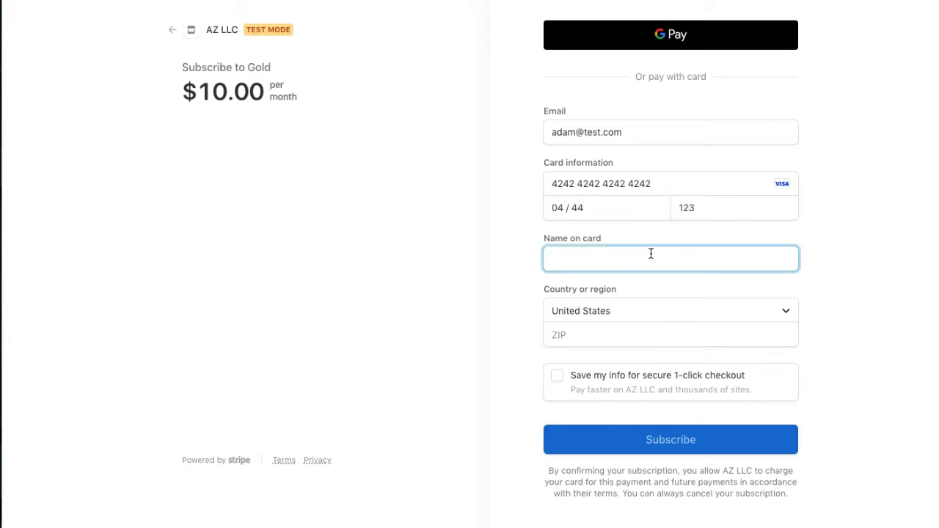
pyautogui.write('Adam Test')
pyautogui.click(632, 334)
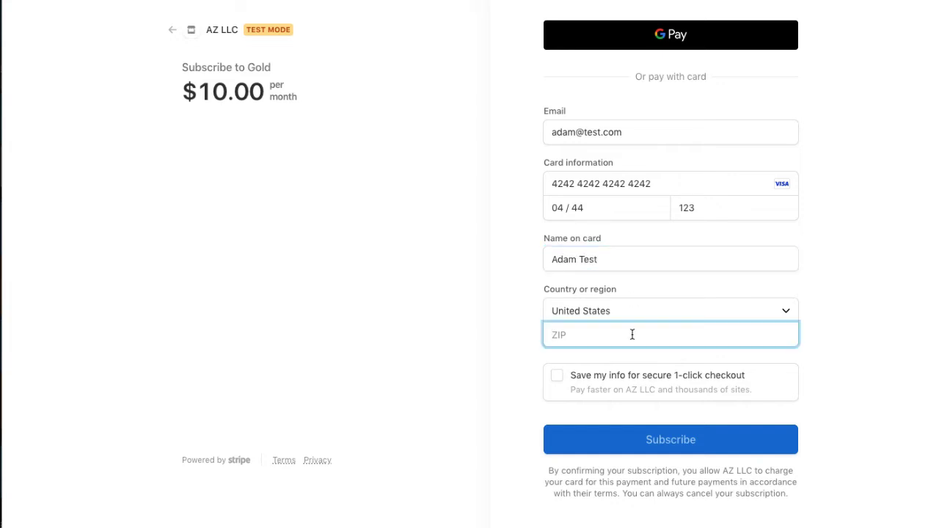
pyautogui.write('90068')
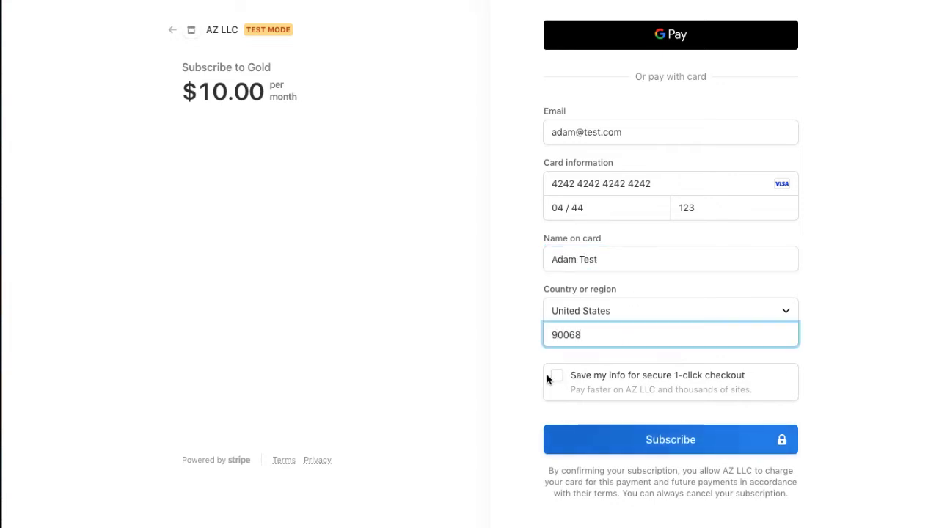
pyautogui.click(540, 378)
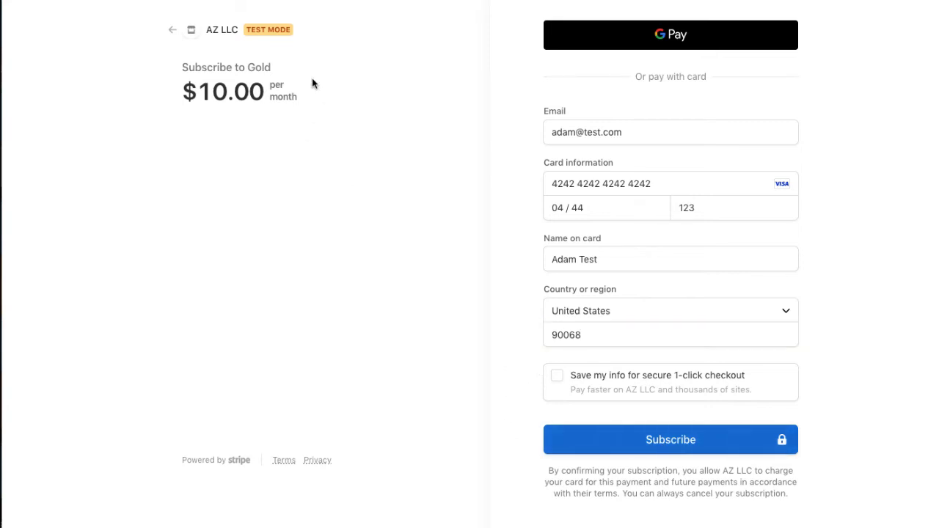
pyautogui.click(674, 444)
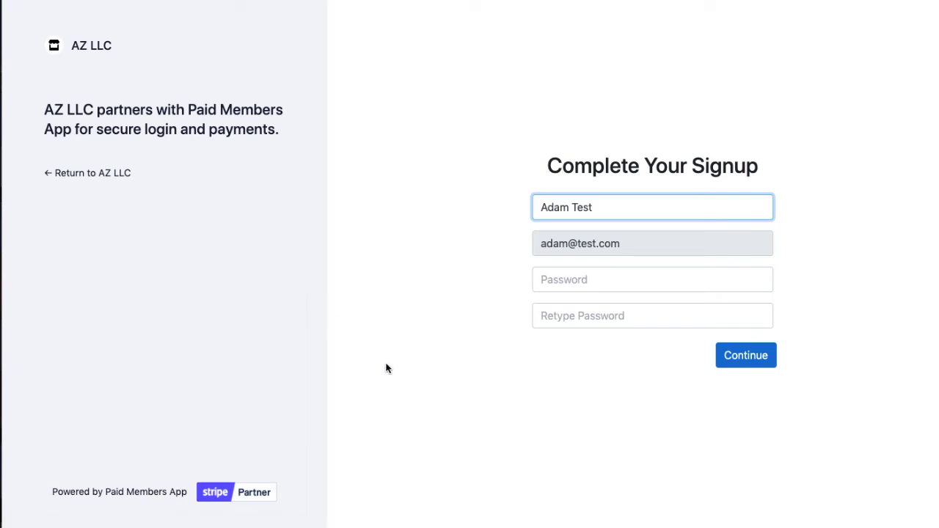
# Step: Enter the account password twice on Complete Your Signup and continue
pyautogui.click(435, 389)
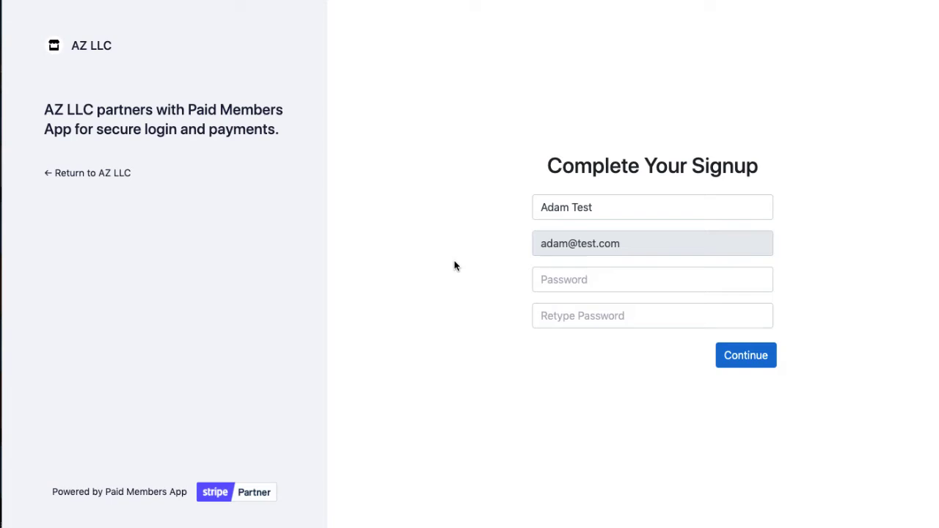
pyautogui.click(540, 275)
pyautogui.write('••••••••')
pyautogui.press('Tab')
pyautogui.write('••••')
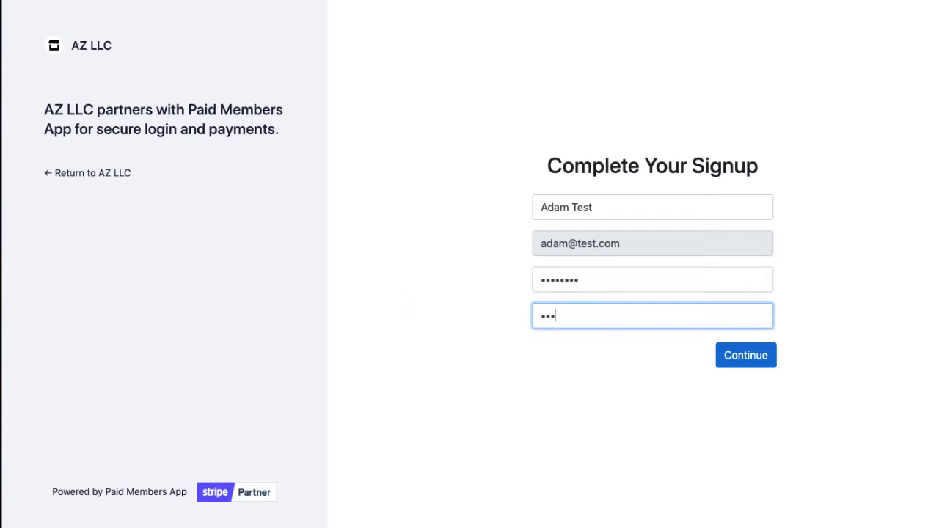
pyautogui.write('••••')
pyautogui.click(722, 366)
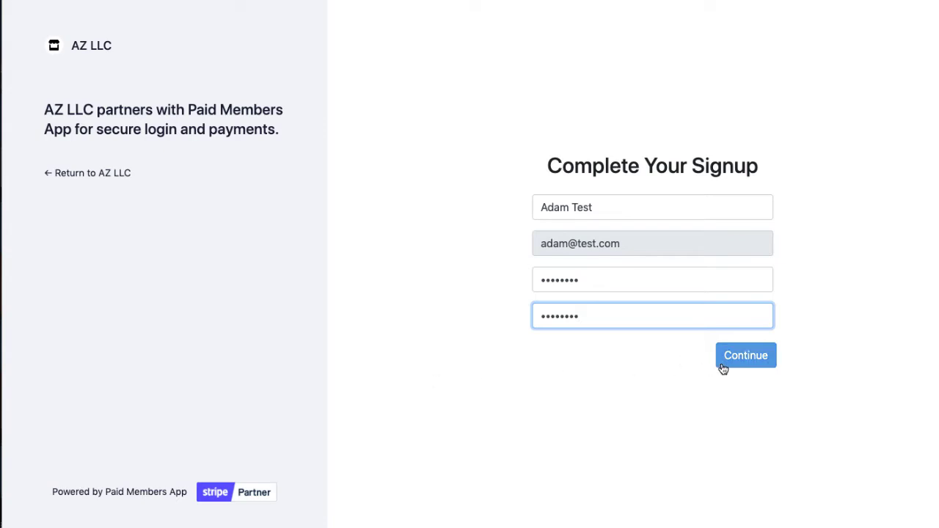
pyautogui.click(722, 368)
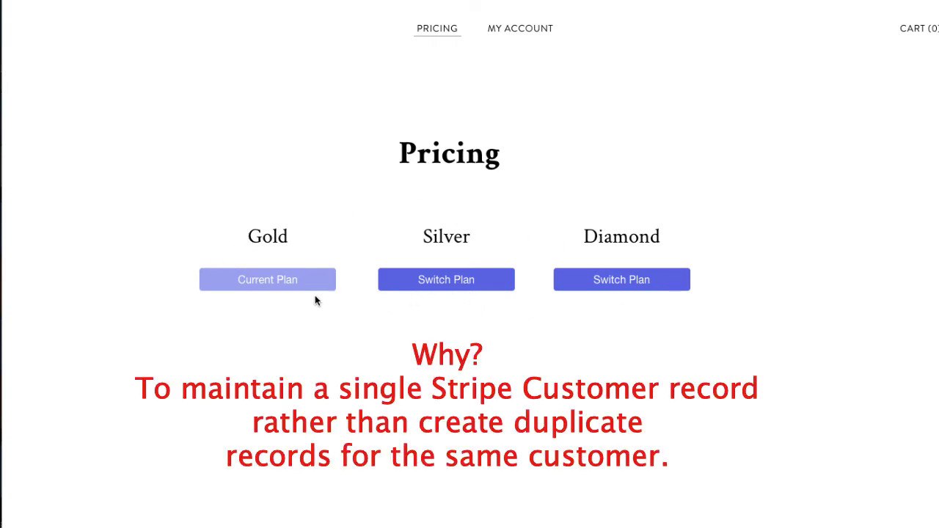
# Step: Open the plan-change options, then view the paid $10.00 Gold invoice from October 8, 2022
pyautogui.click(411, 281)
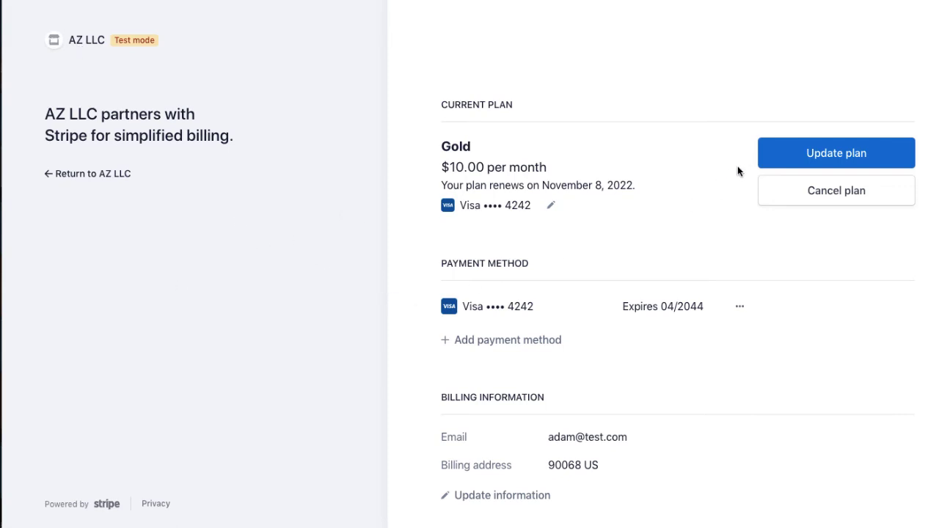
pyautogui.click(773, 157)
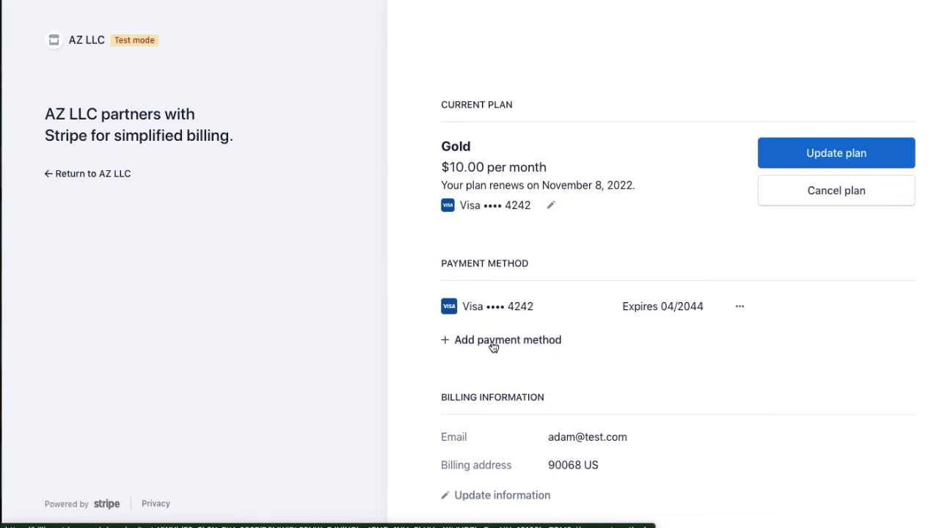
pyautogui.scroll(-2, 492, 347)
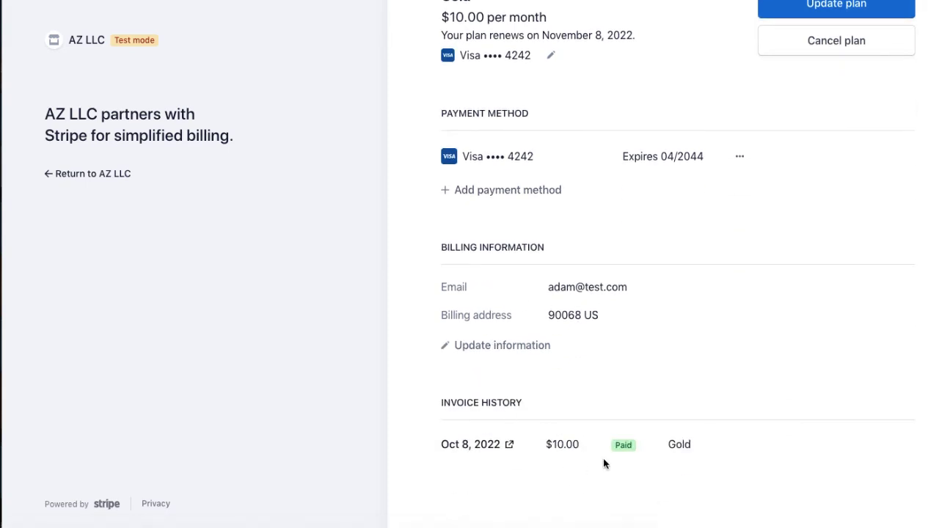
pyautogui.click(501, 449)
pyautogui.scroll(3, 553, 463)
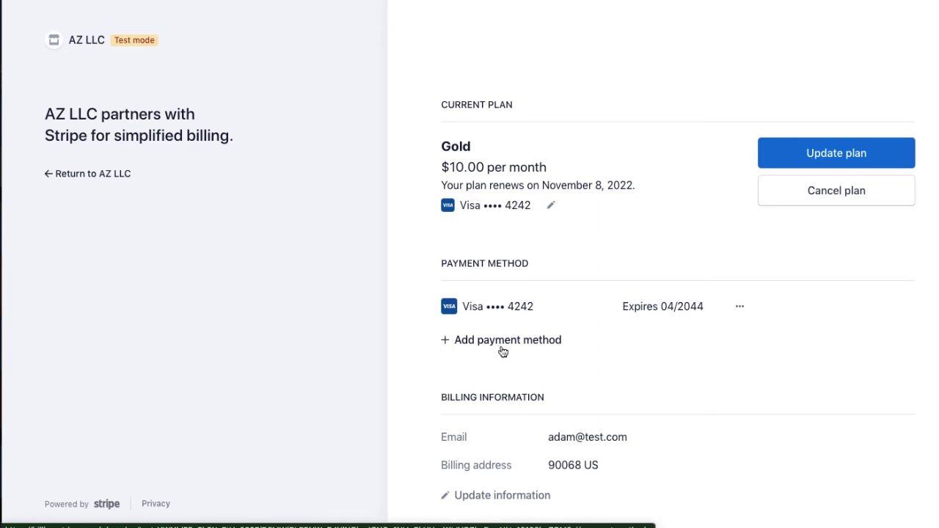
# Step: Pick Silver at $20.00 per month from Update plan and confirm the change
pyautogui.click(857, 154)
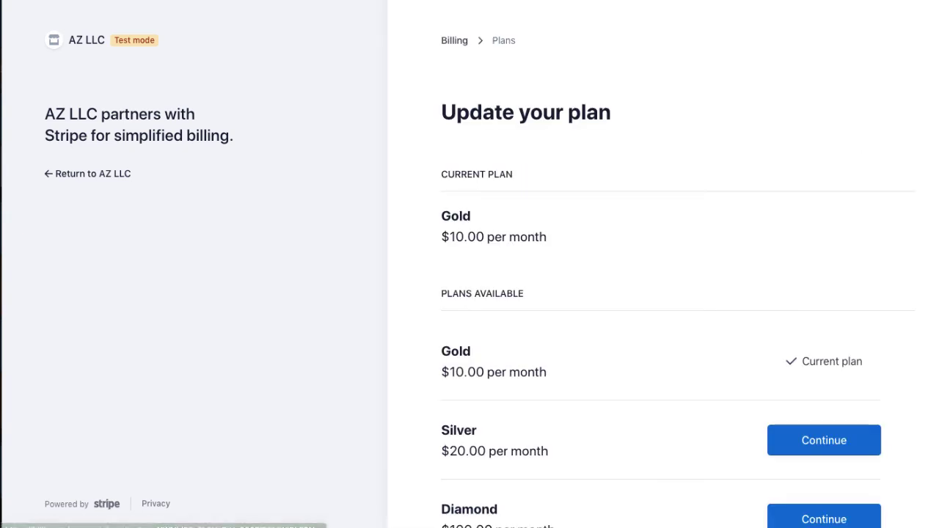
pyautogui.scroll(-2, 780, 376)
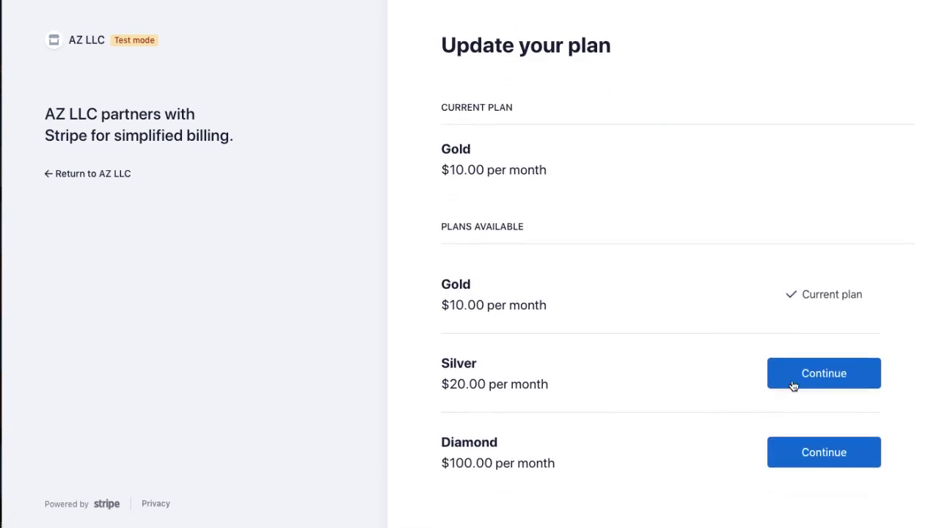
pyautogui.click(793, 386)
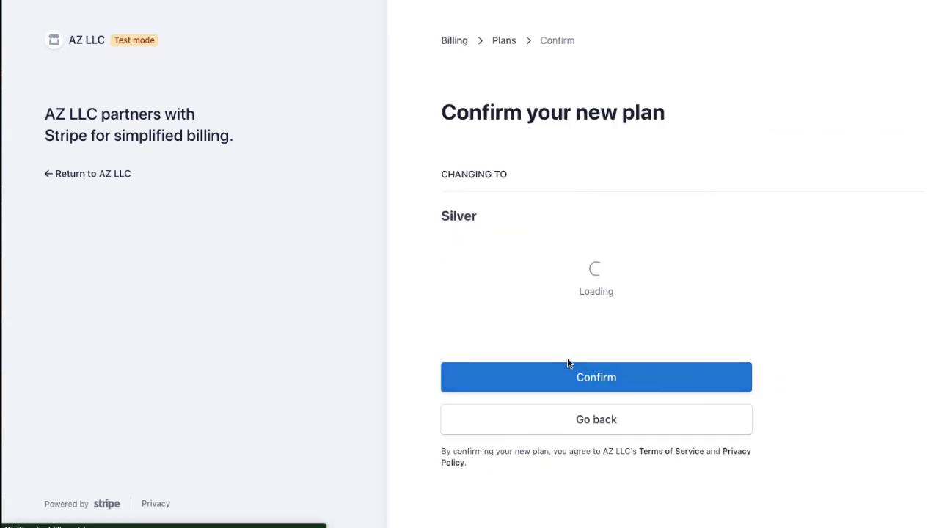
pyautogui.click(608, 425)
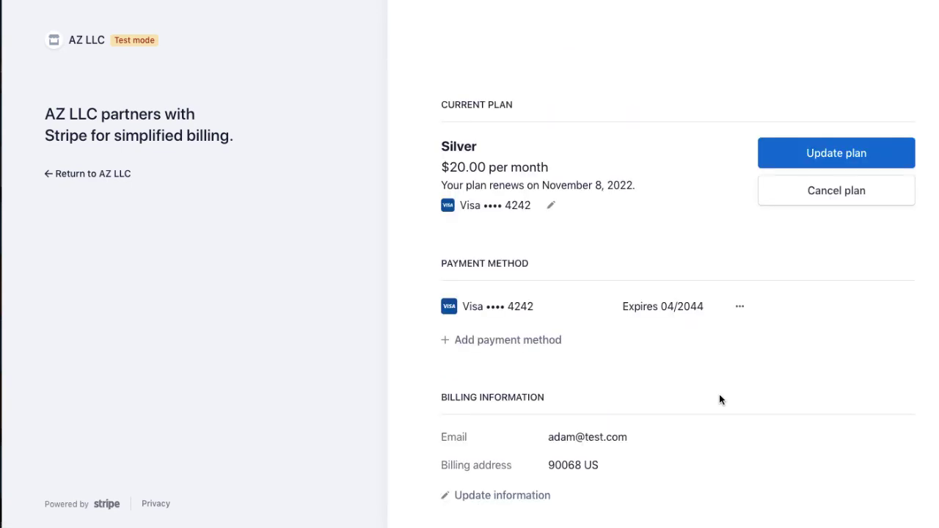
# Step: Return from the billing portal to the AZ LLC pricing page
pyautogui.click(98, 176)
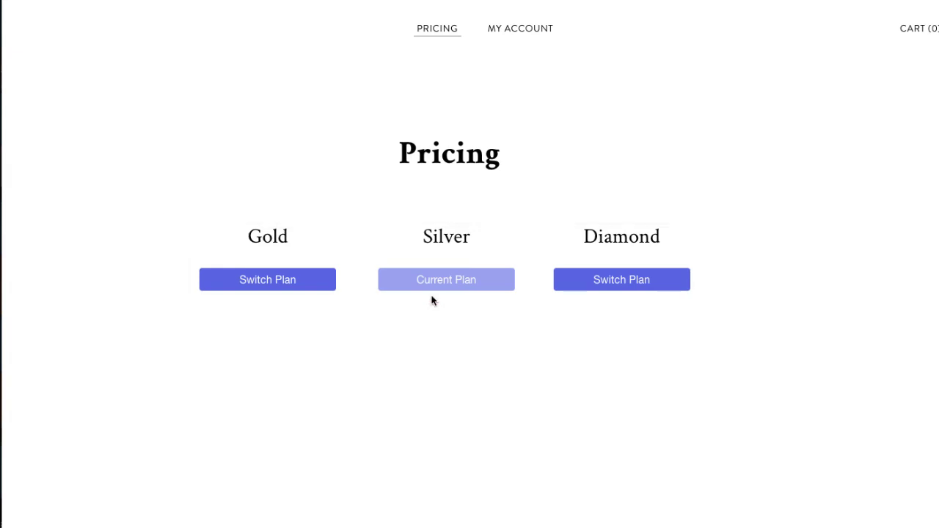
# Step: Visit MY ACCOUNT billing and the Reset Password form, then open the member's Profile page
pyautogui.click(541, 30)
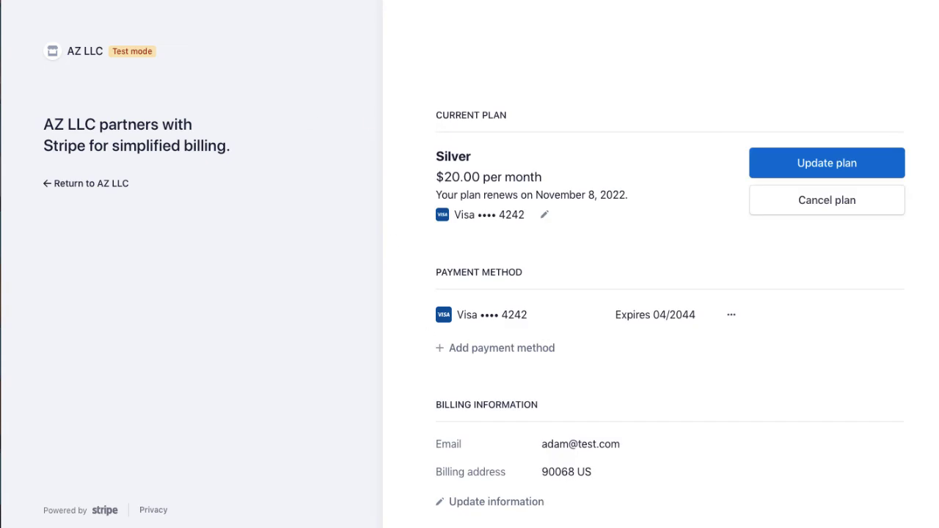
pyautogui.click(73, 188)
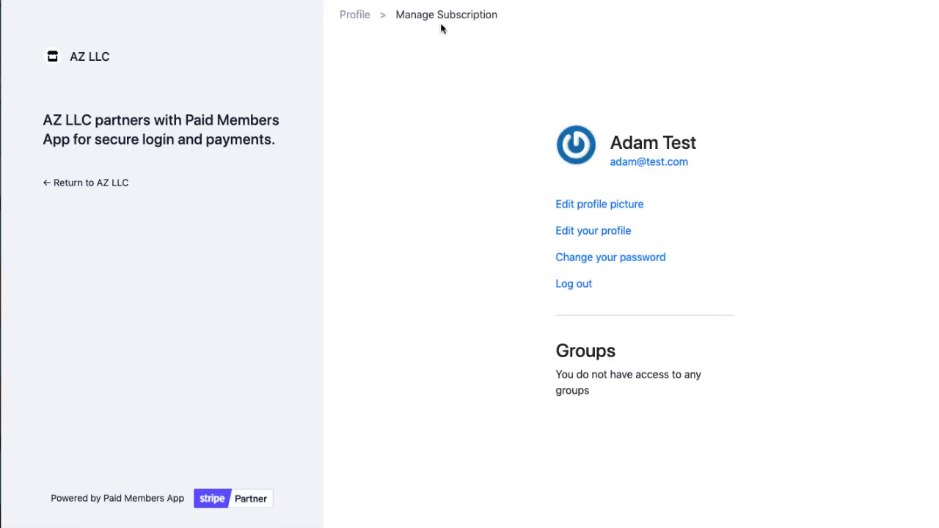
pyautogui.click(587, 269)
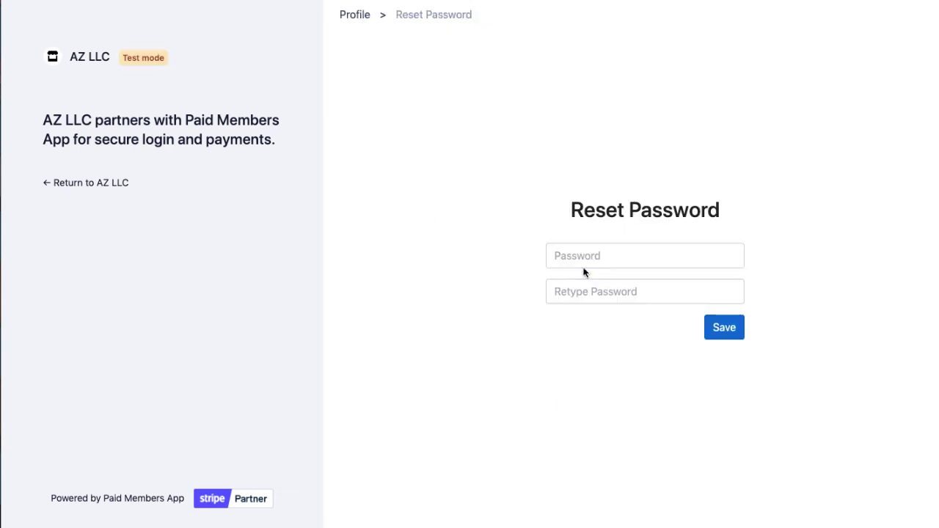
pyautogui.click(358, 24)
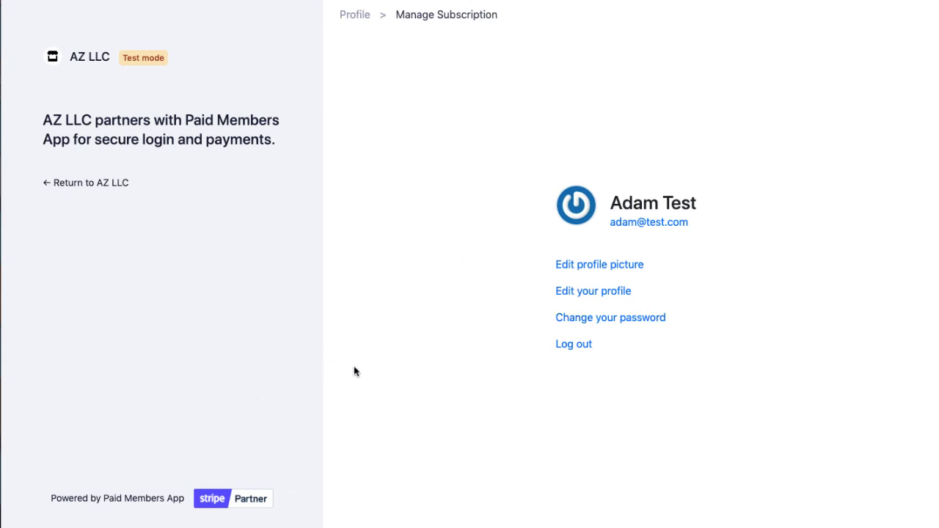
# Step: Log out, try a Subscribe button, and dismiss the log-in-first notice on the login page
pyautogui.click(574, 345)
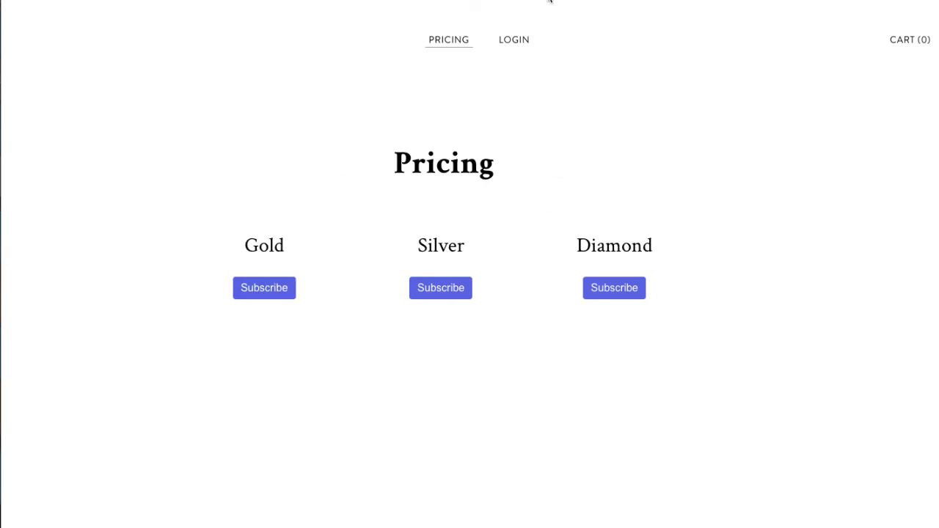
pyautogui.click(264, 287)
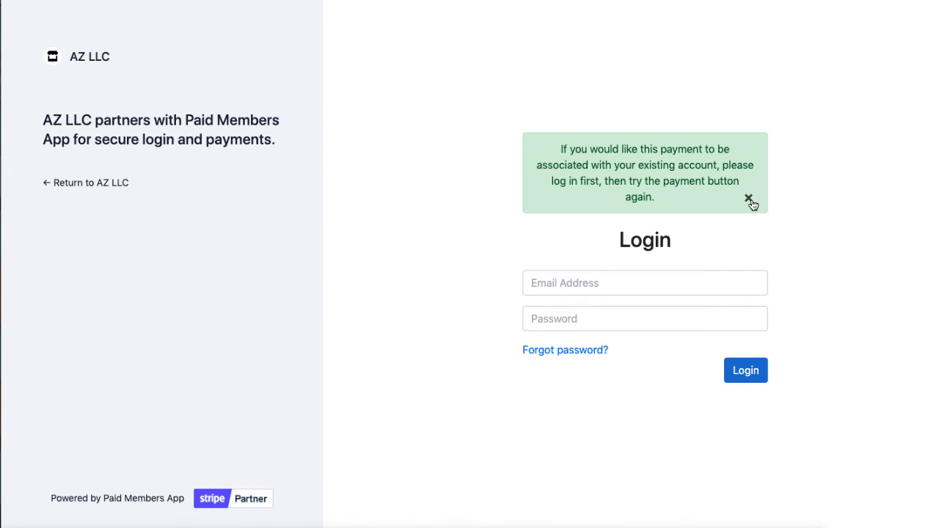
pyautogui.click(749, 199)
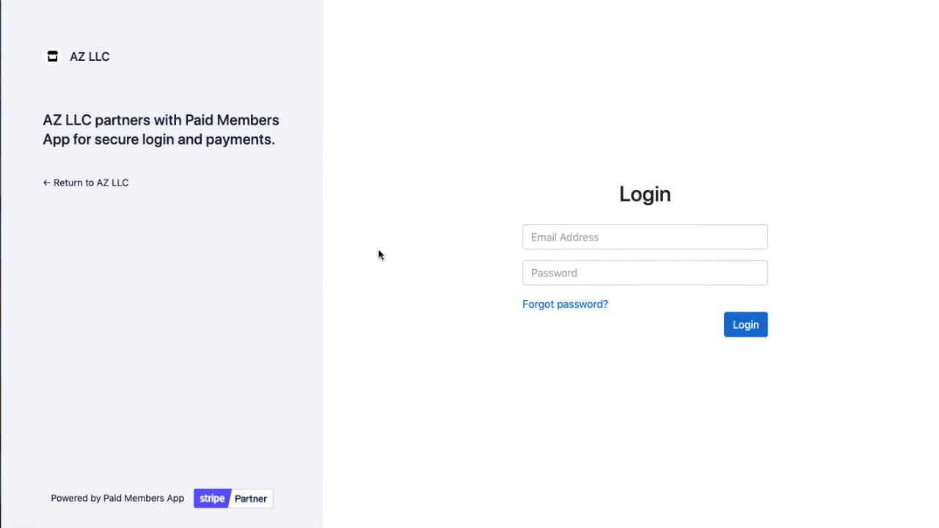
pyautogui.click(94, 185)
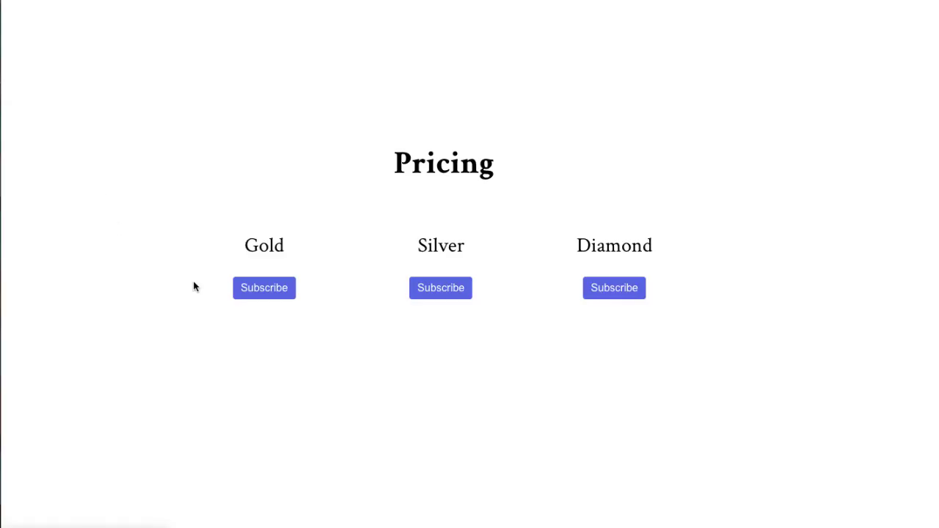
pyautogui.click(623, 286)
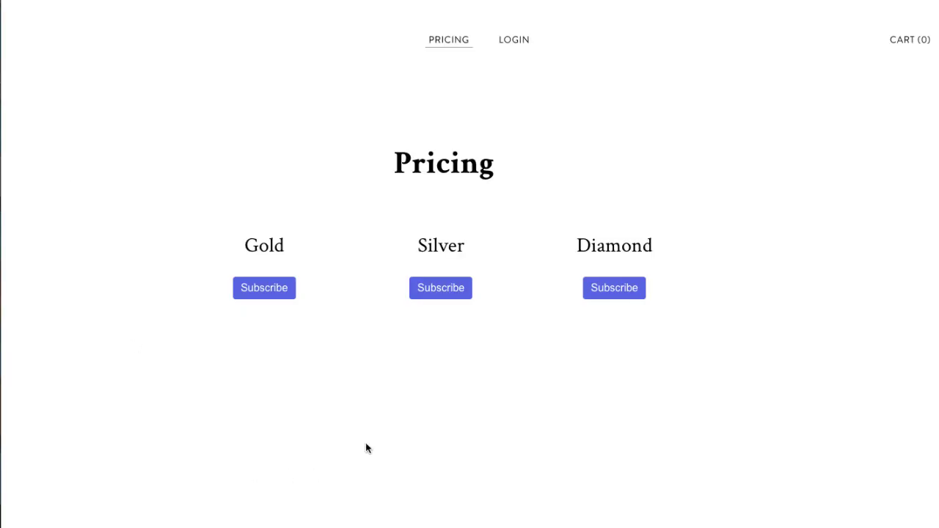
# Step: Log in with the test member's email and password from the LOGIN page
pyautogui.click(522, 44)
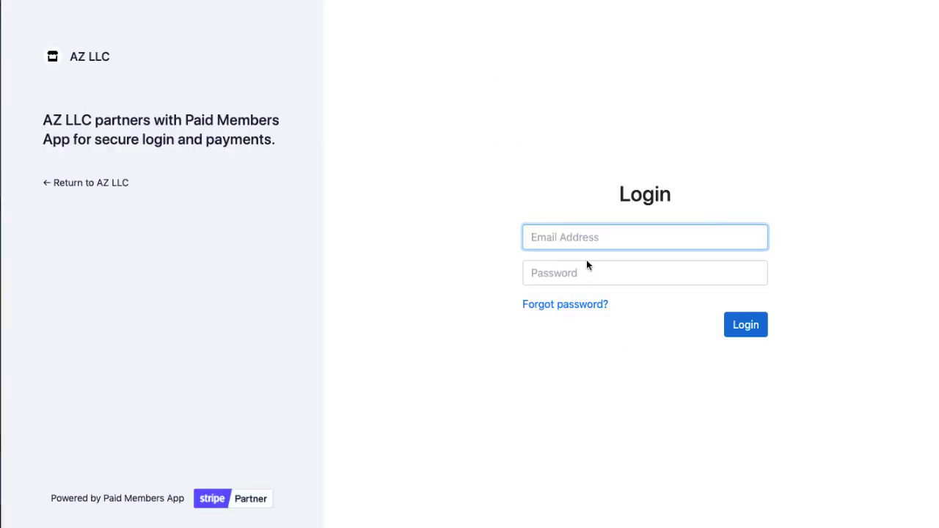
pyautogui.write('adam@test.com')
pyautogui.press('Tab')
pyautogui.write('password')
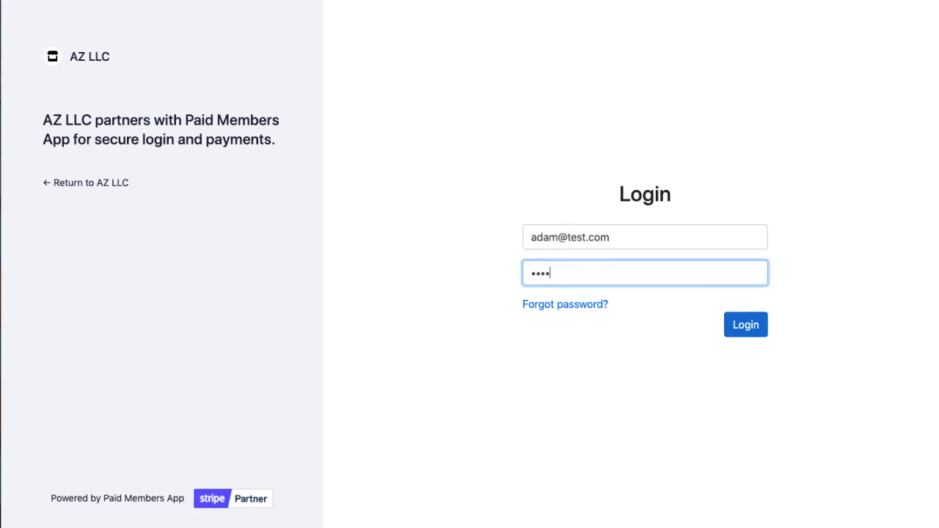
pyautogui.press('Return')
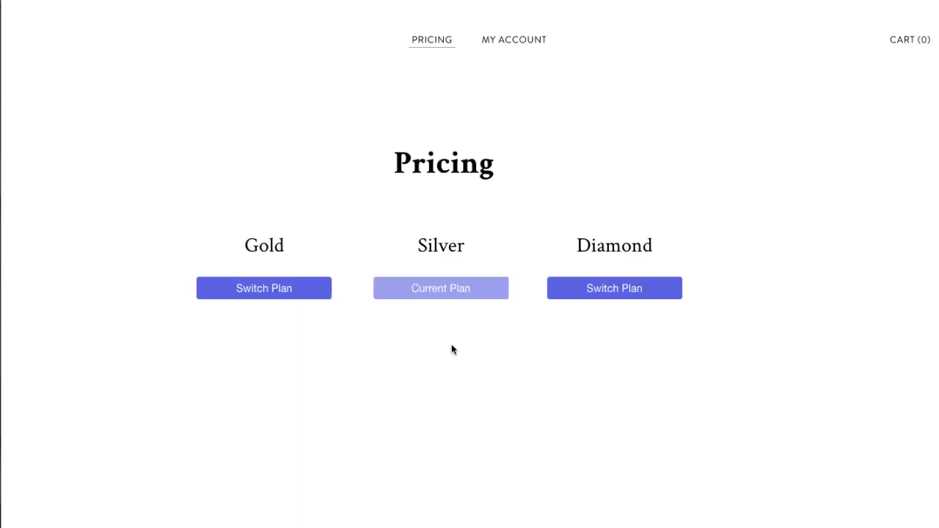
# Step: From MY ACCOUNT's Update plan, choose Diamond at $100.00 per month and confirm
pyautogui.click(597, 295)
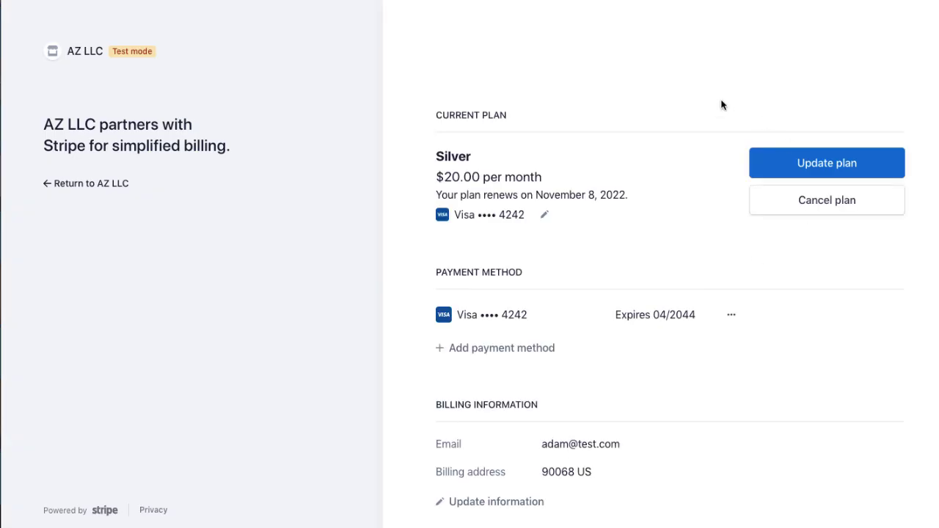
pyautogui.click(782, 163)
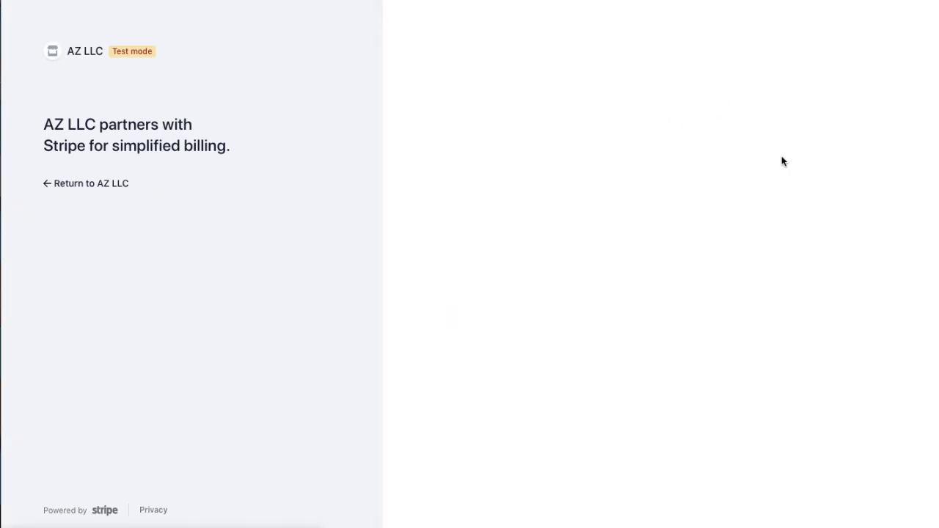
pyautogui.scroll(-1, 744, 506)
pyautogui.click(767, 462)
pyautogui.click(543, 436)
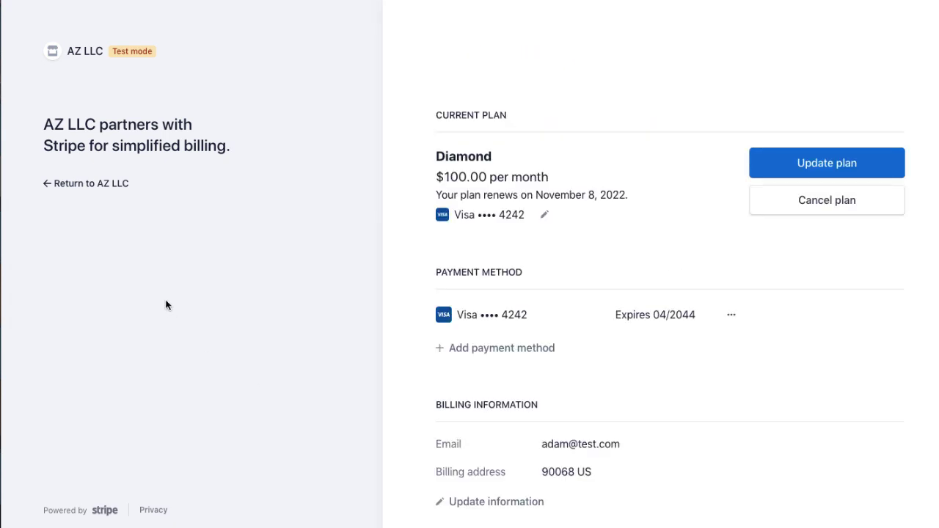
# Step: Leave the Stripe portal via 'Return to AZ LLC' to the pricing page
pyautogui.click(77, 182)
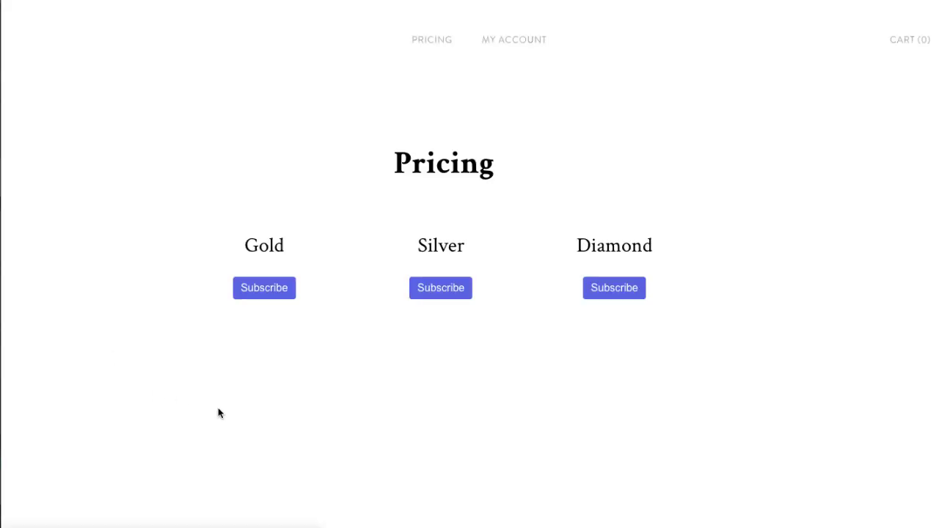